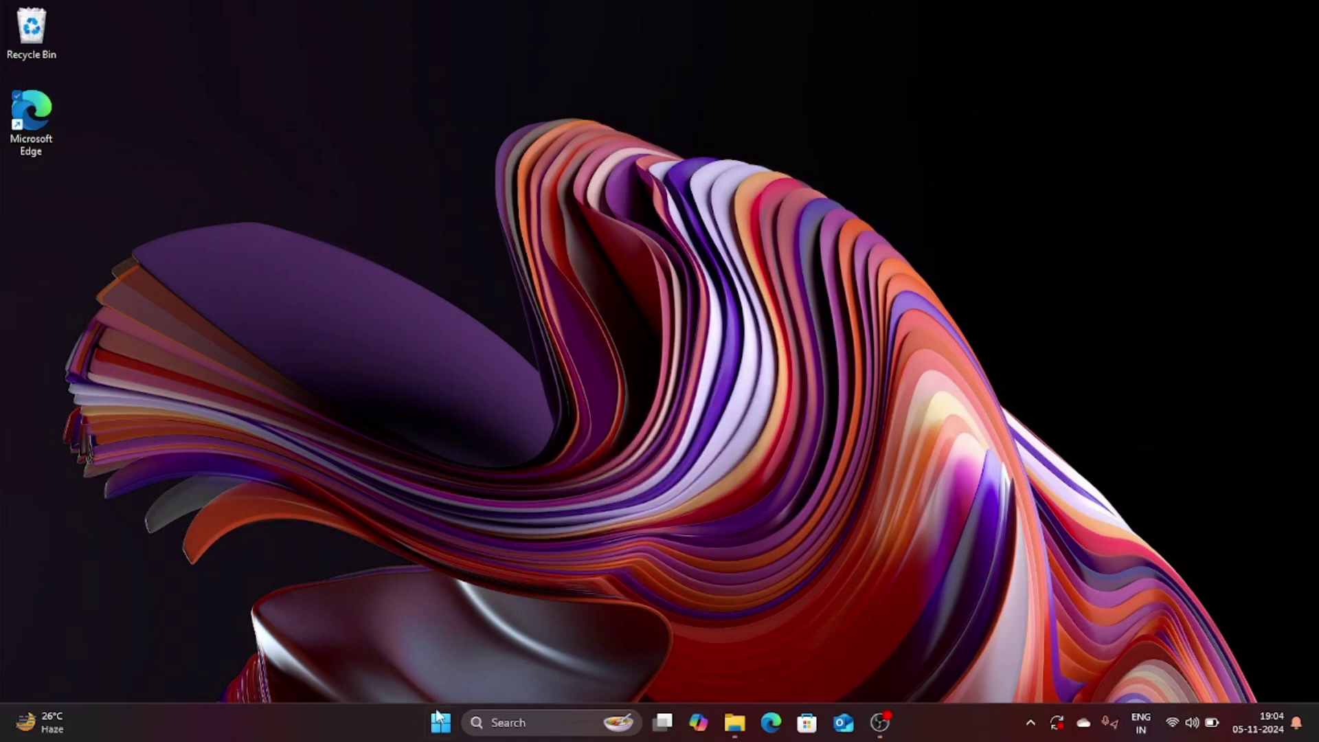
Search Start for Settings, then go to Network & internet > VPN
left_click(439, 720)
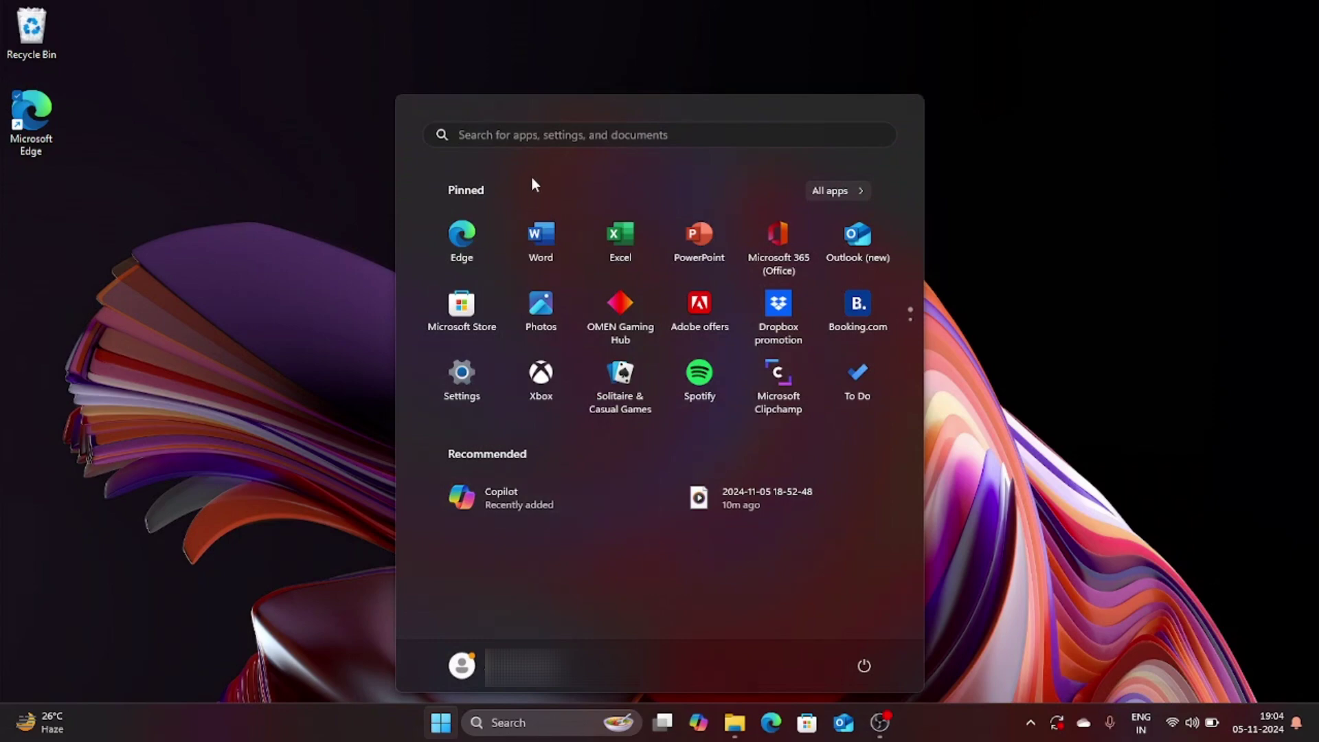
type("settings")
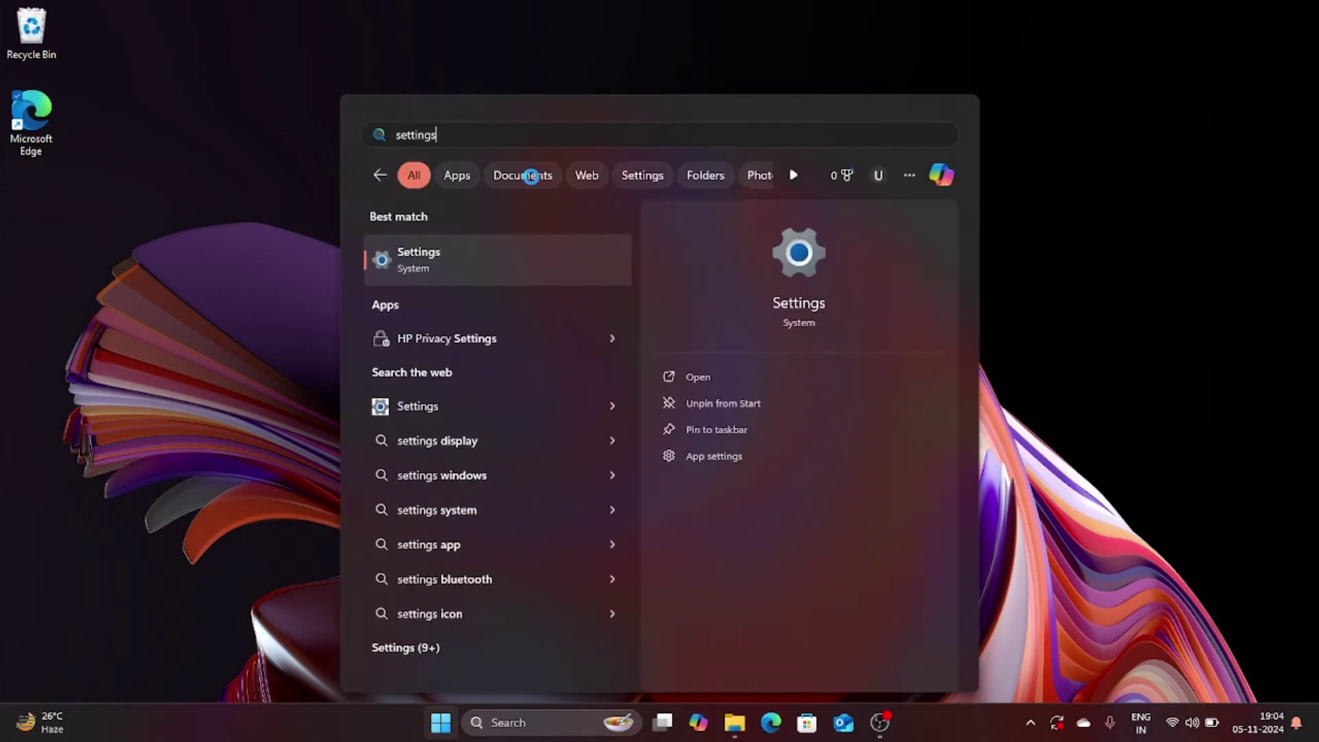
left_click(448, 263)
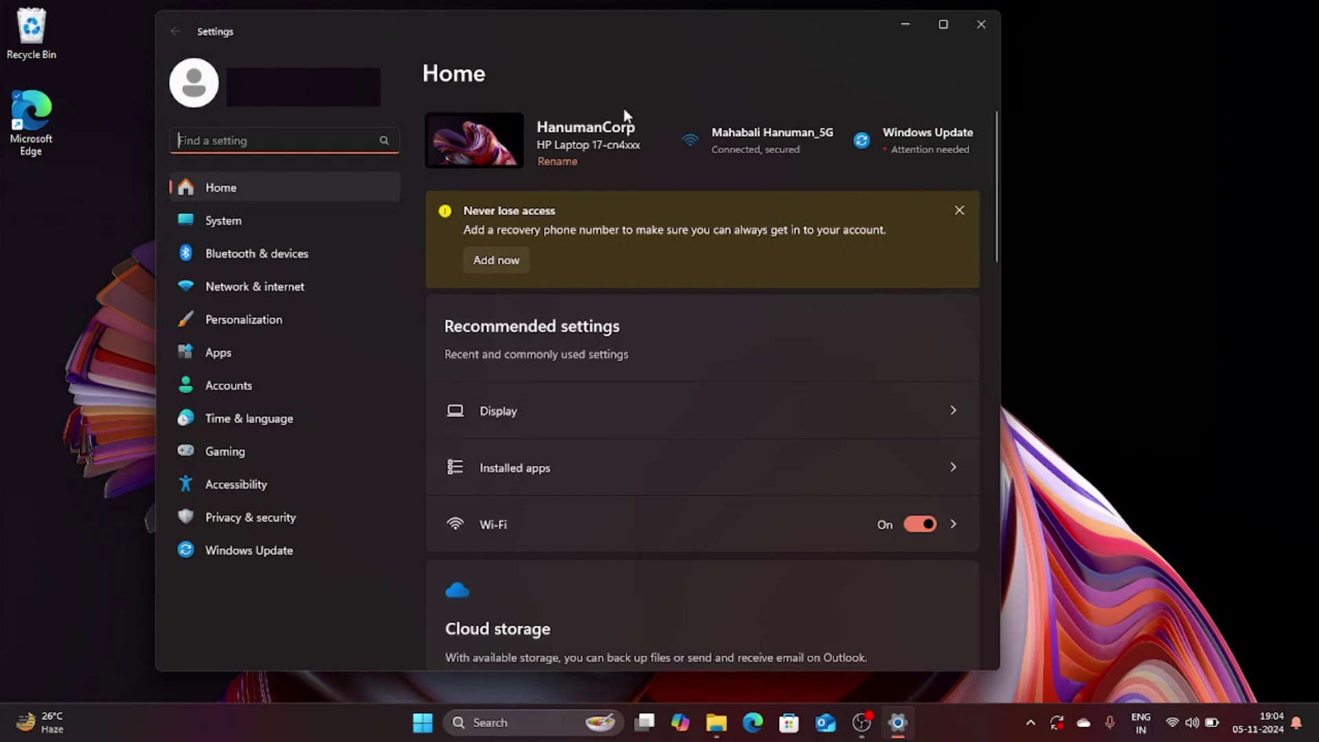
left_click(297, 283)
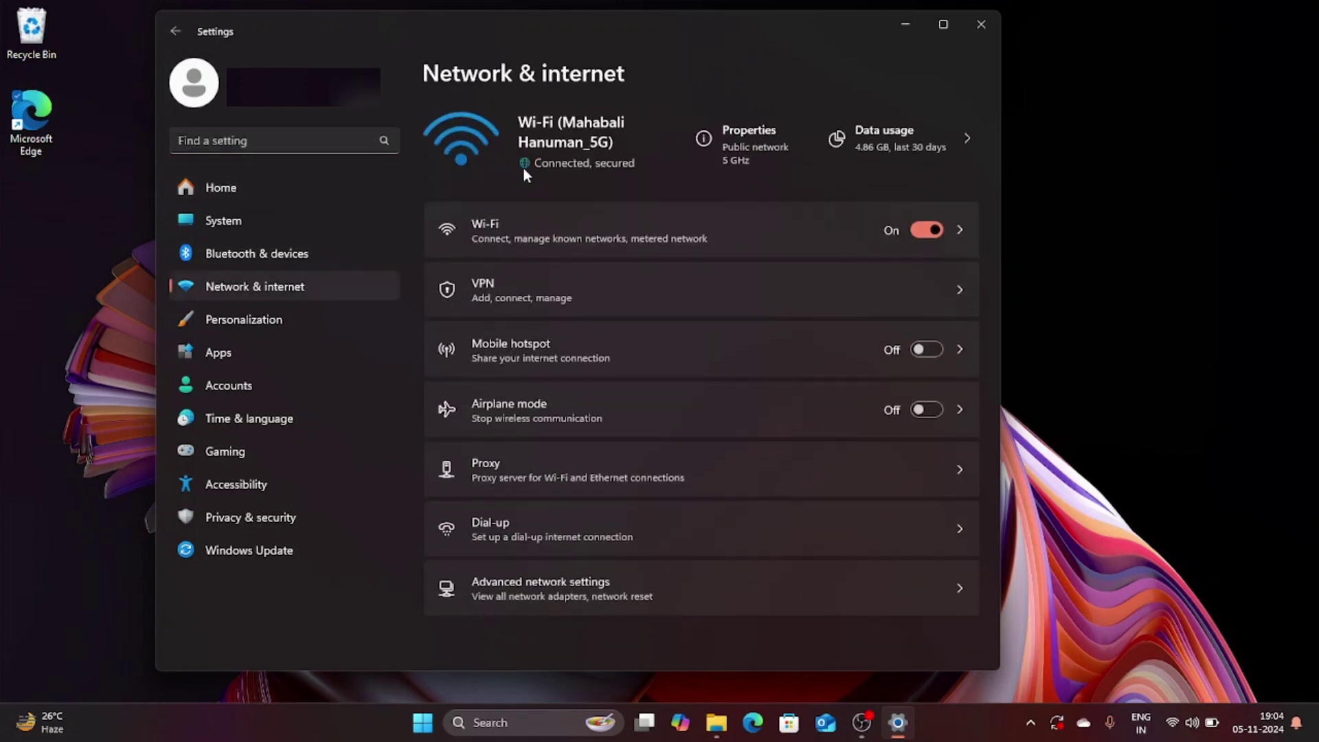
left_click(579, 290)
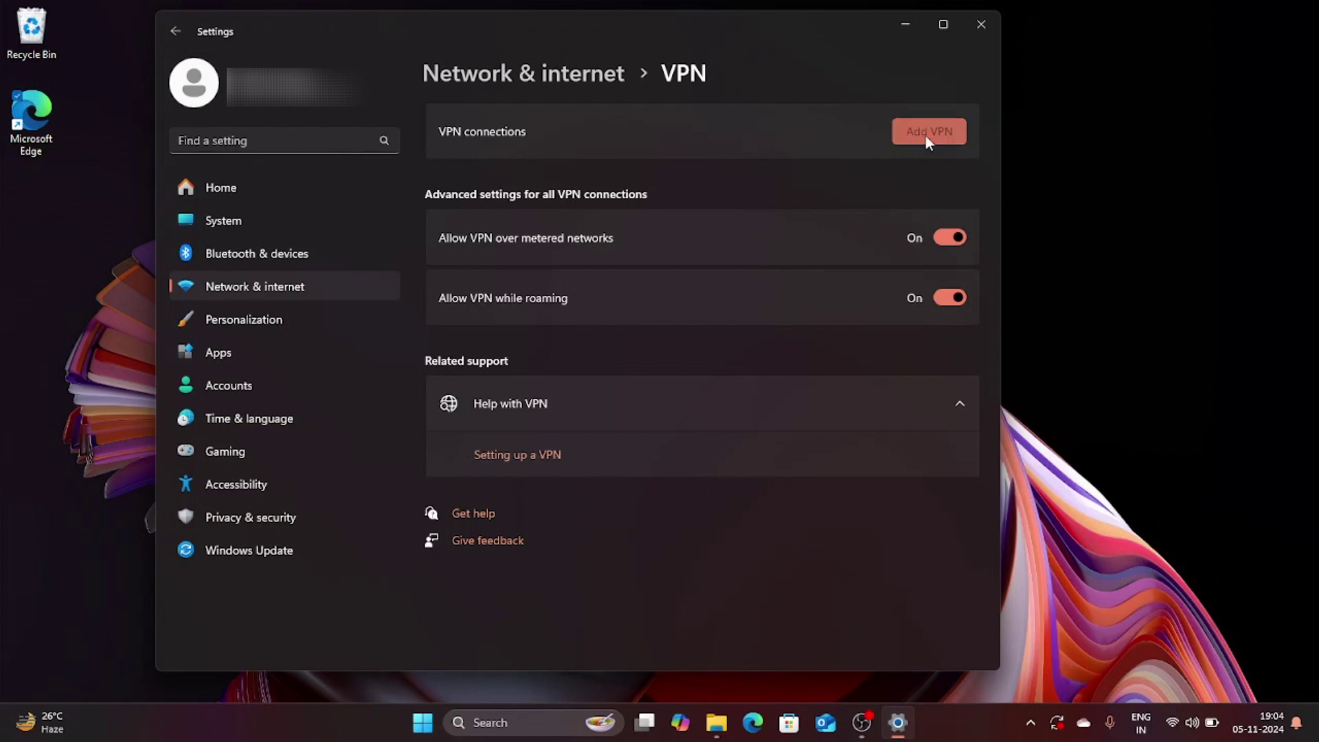
Add a new VPN connection named myVPN and move to its empty Server name field
left_click(925, 134)
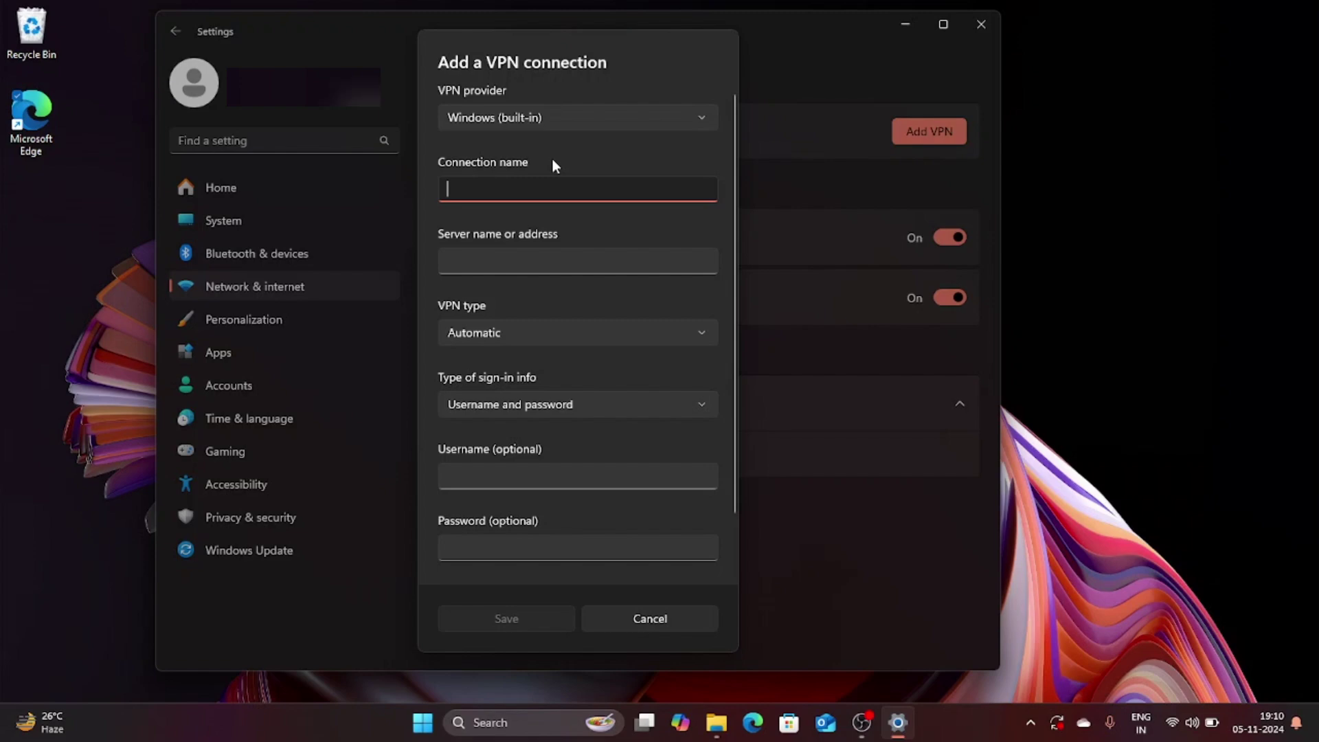
type("myVPN")
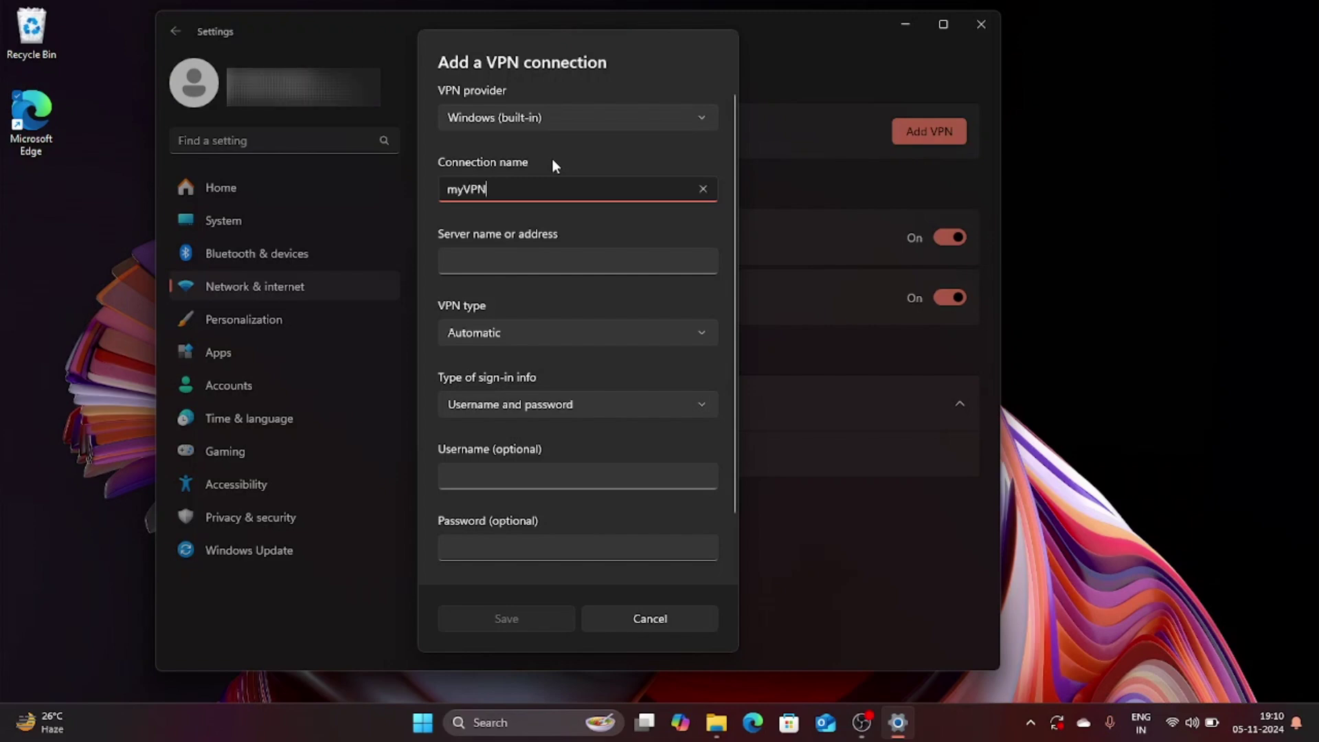
left_click(538, 262)
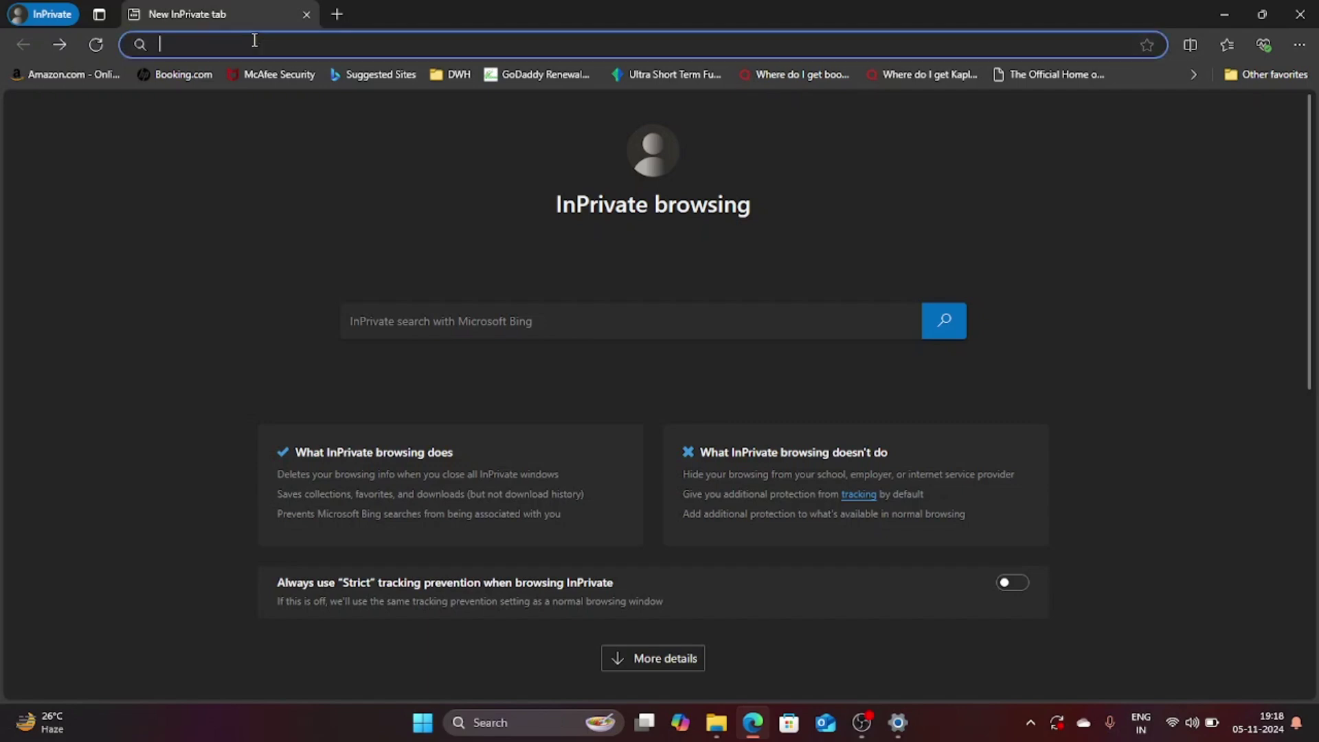
Load vpngate.net and copy the Japan server hostname public-vpn-255.opengw.net from its list
type("vpngate.net")
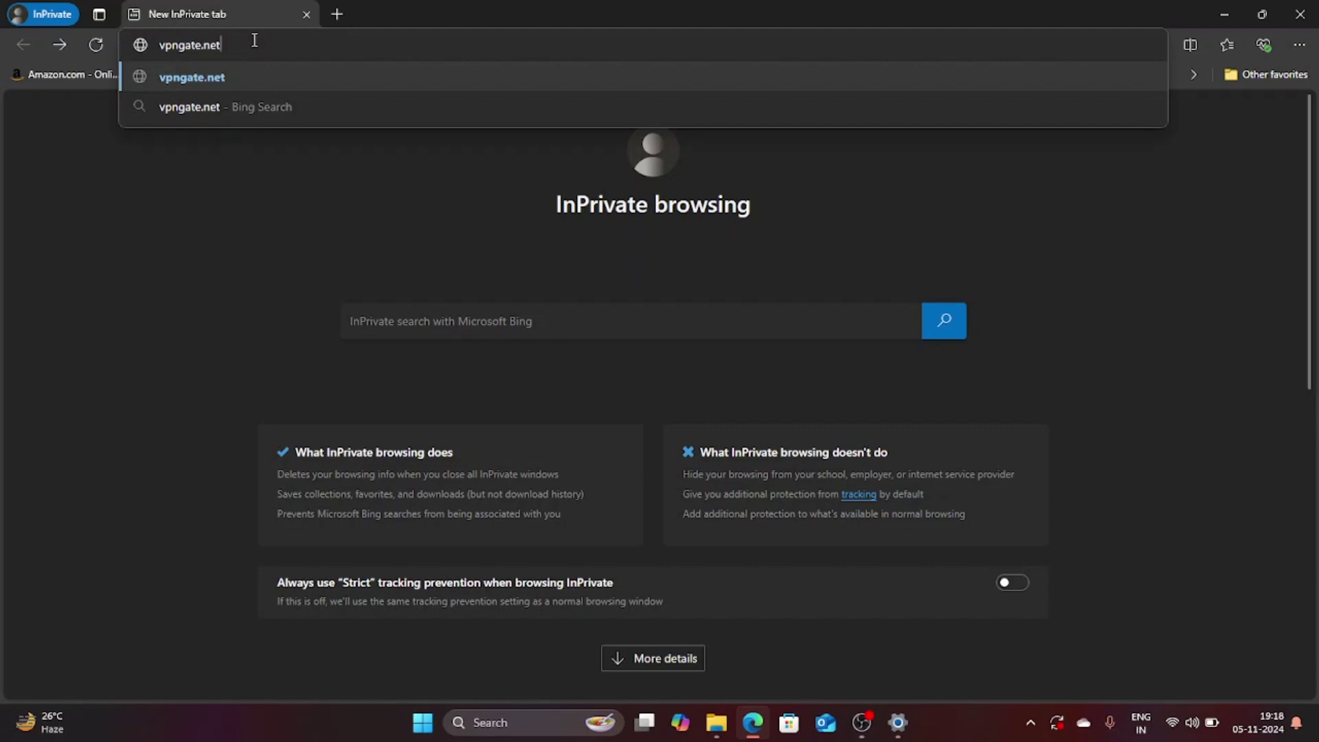
key("Return")
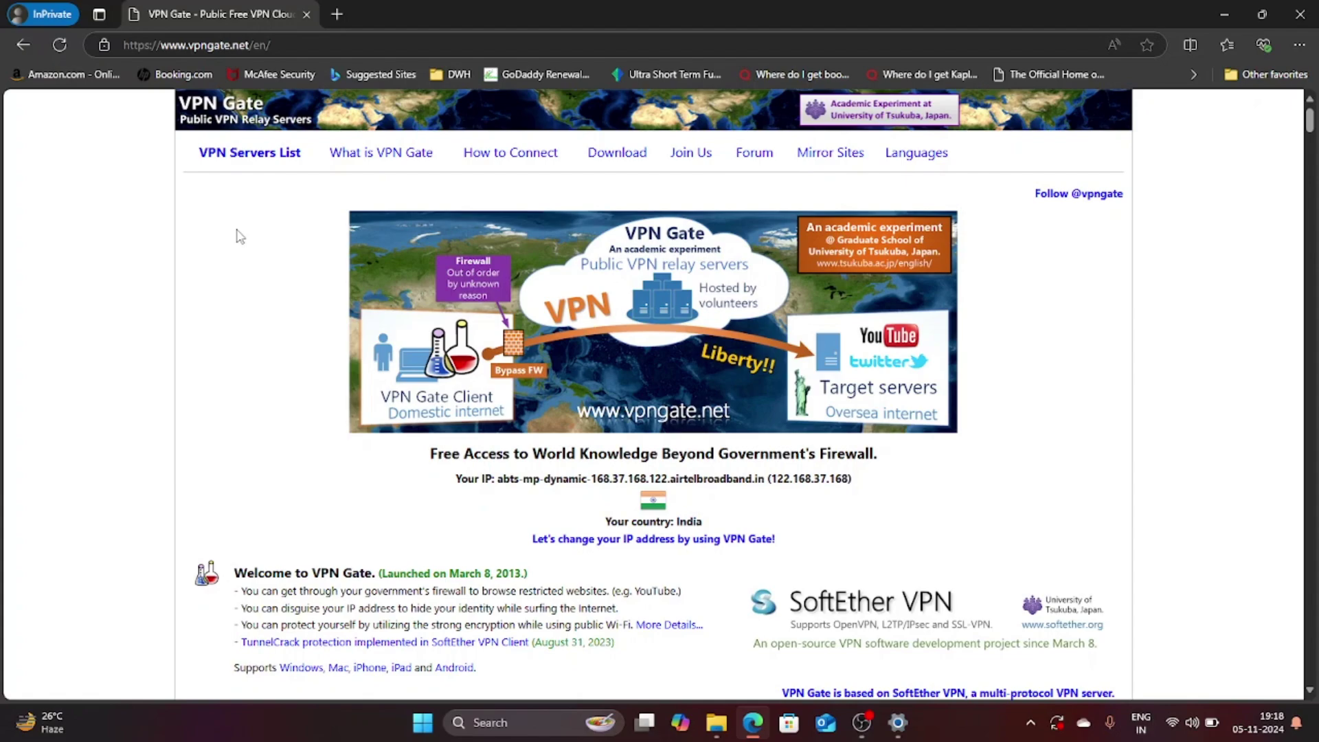
scroll(240, 236, "down", 8)
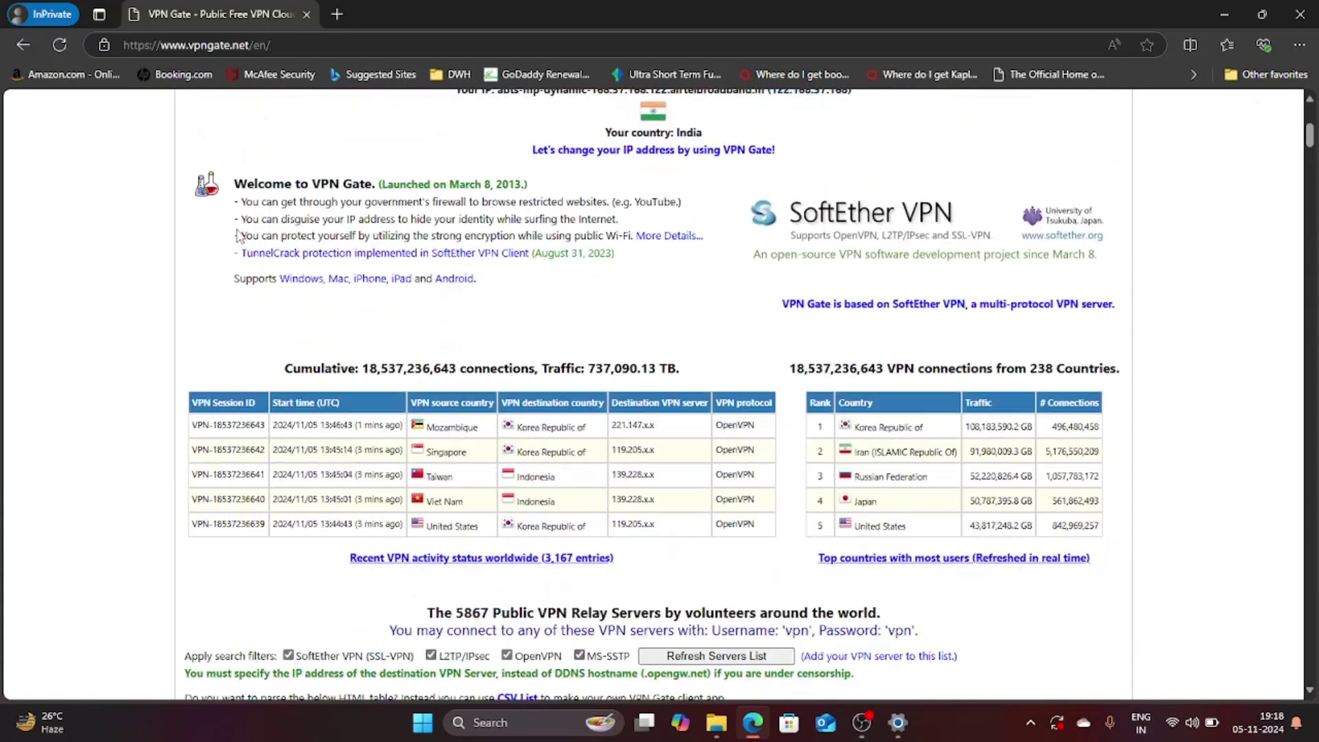
scroll(239, 236, "down", 5)
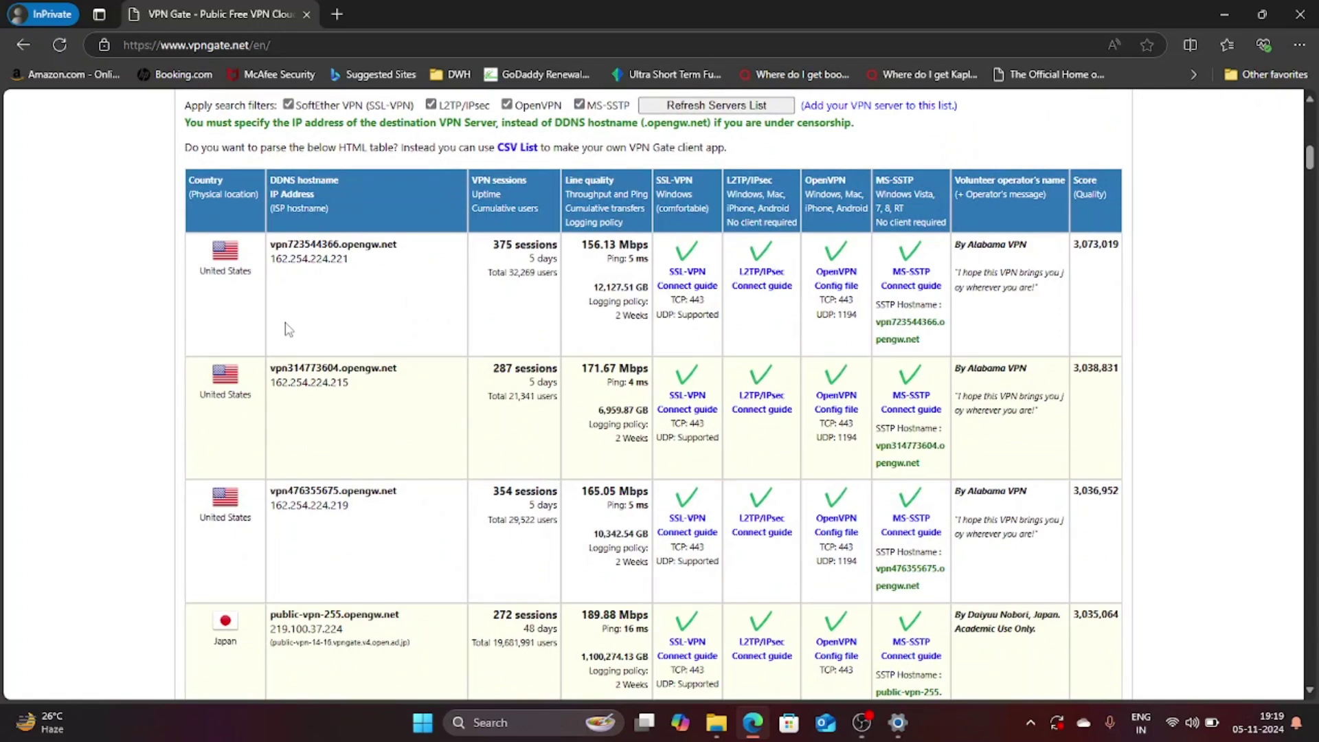
scroll(288, 329, "down", 1)
scroll(288, 329, "down", 2)
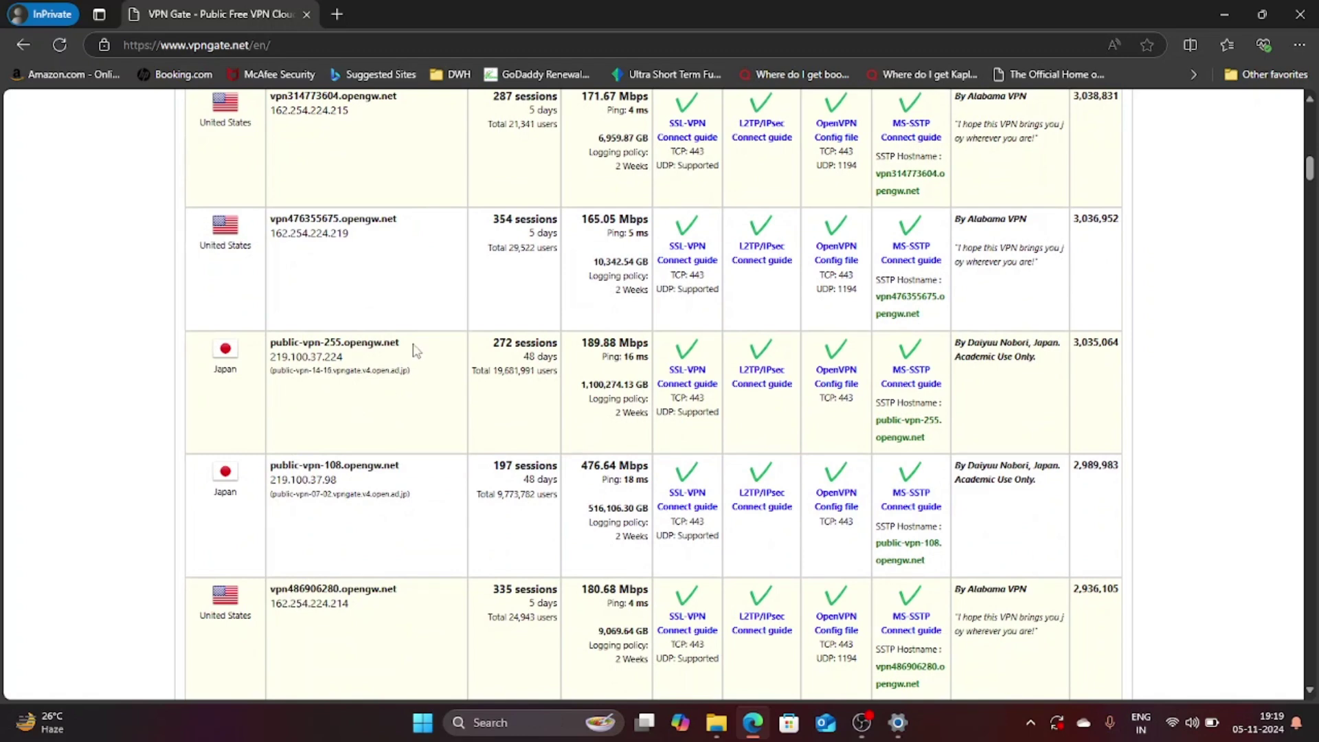
left_click_drag(403, 344, 269, 344)
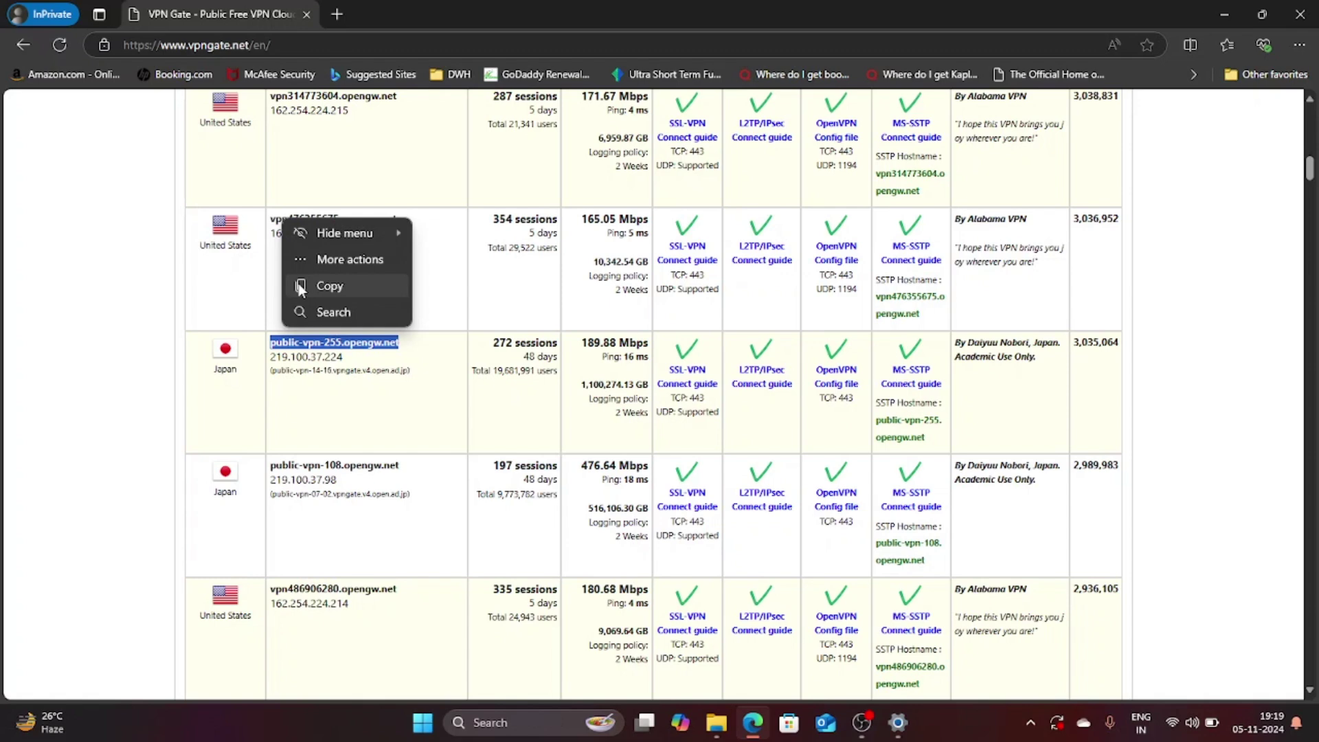
left_click(300, 287)
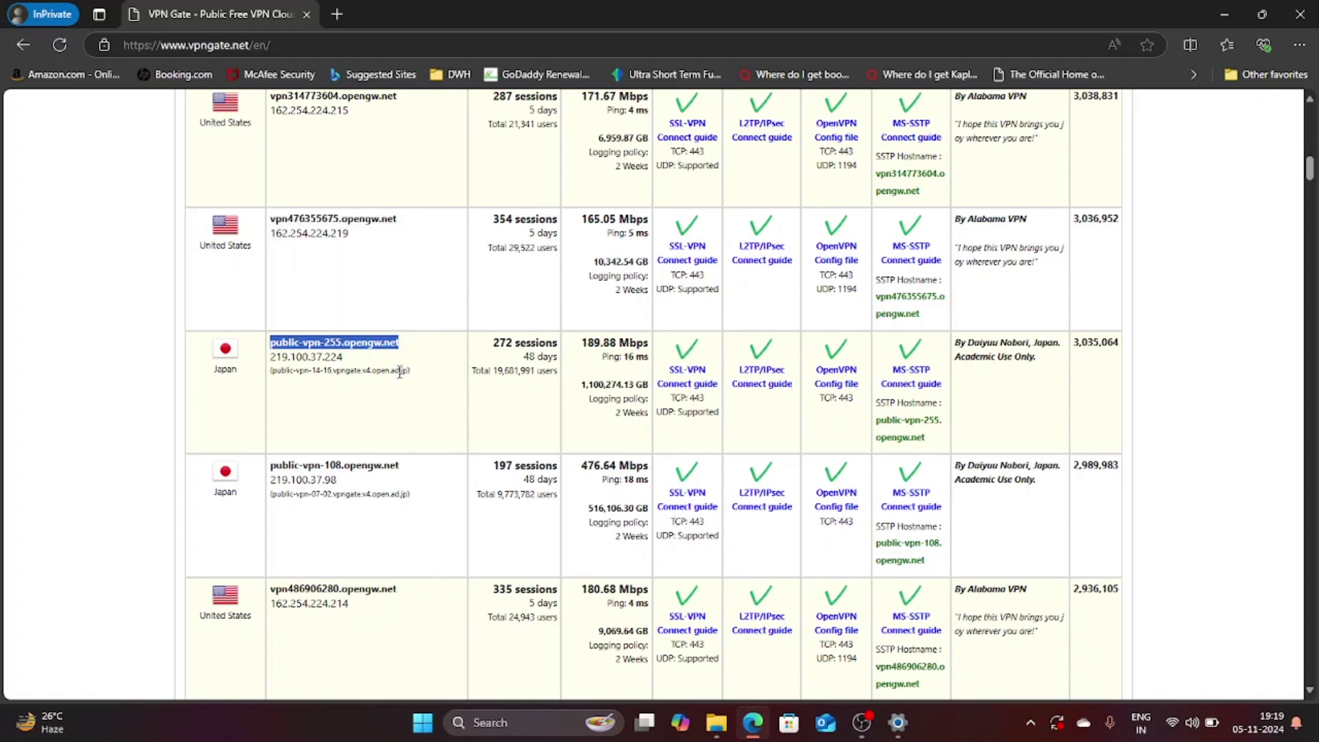
Paste public-vpn-255.opengw.net as the server name and choose SSTP as the VPN type
key("alt+Tab")
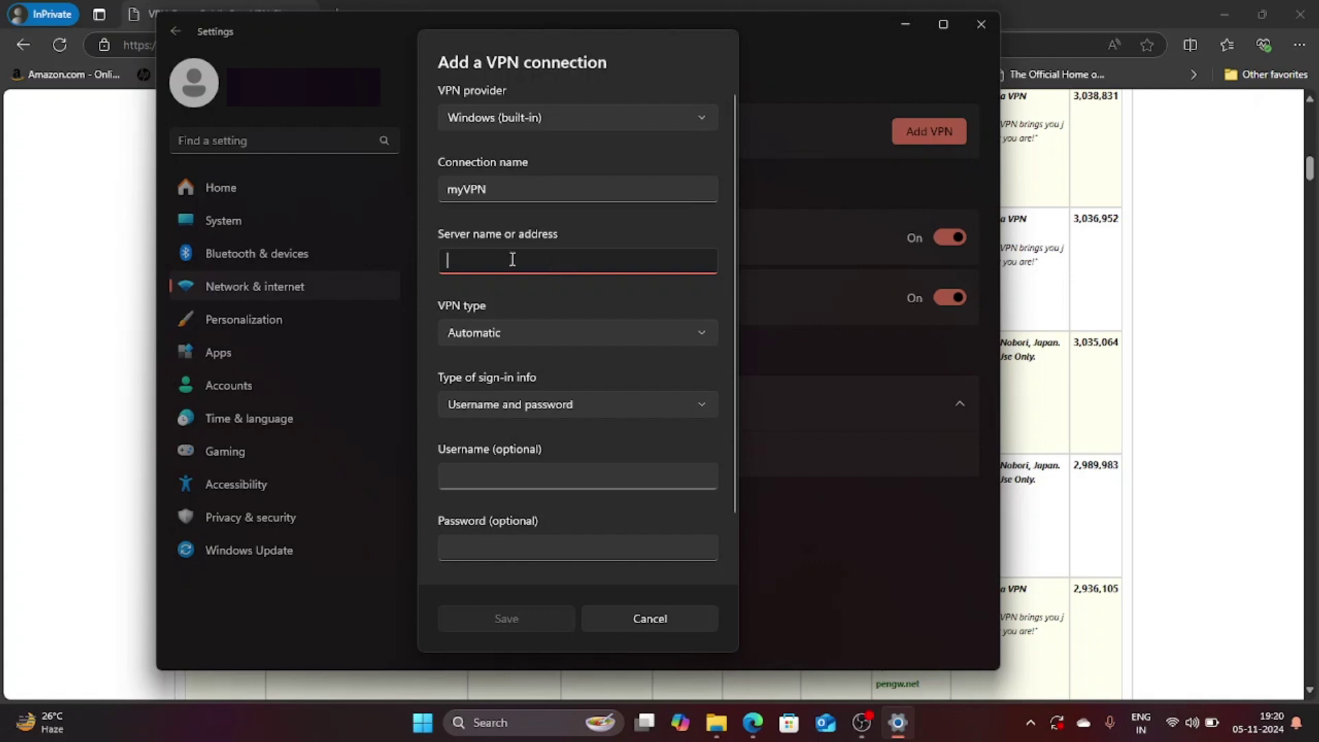
right_click(512, 259)
left_click(543, 277)
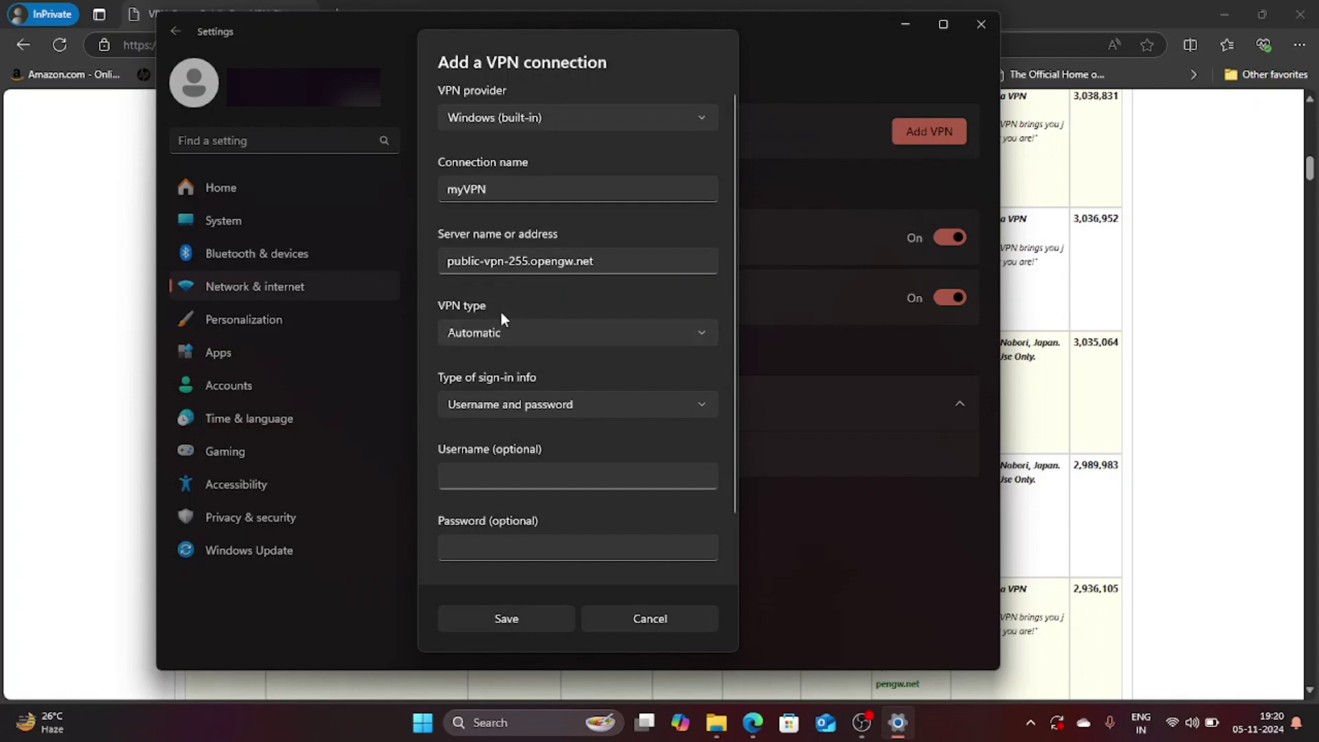
left_click(542, 333)
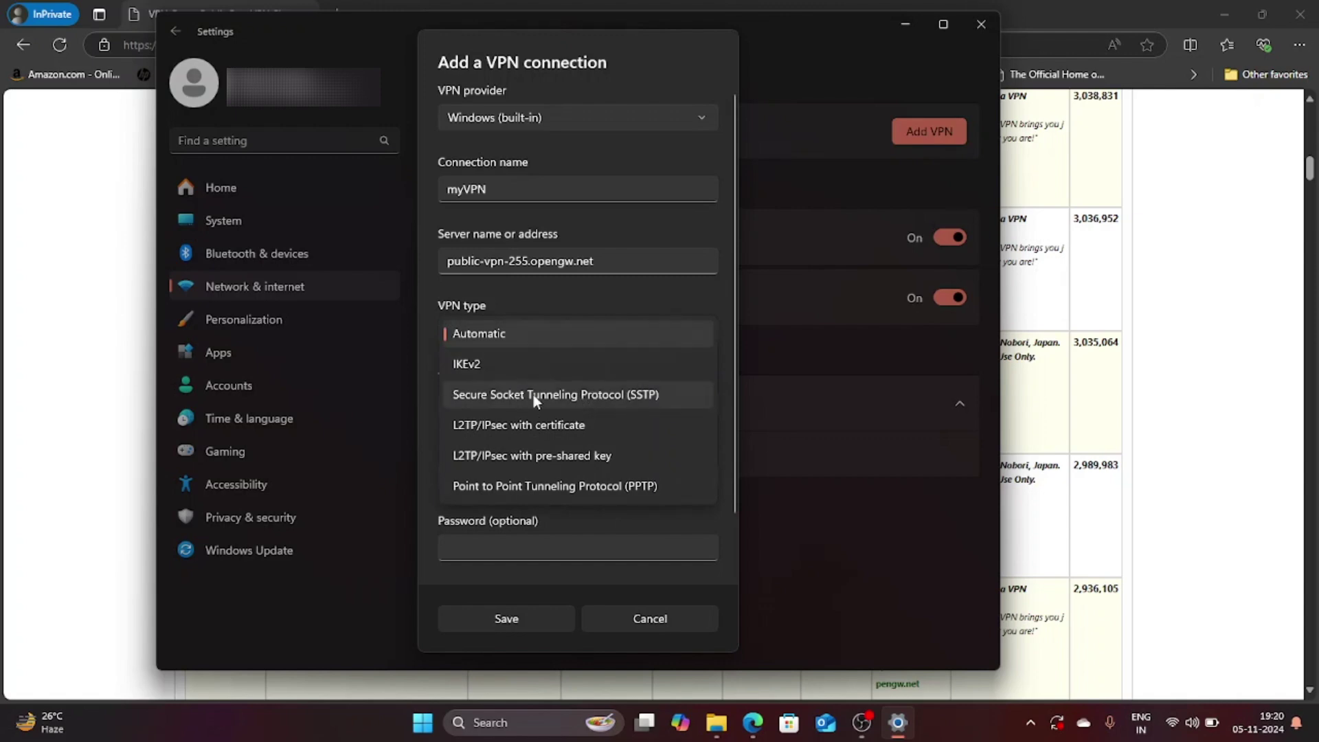
left_click(611, 396)
Check the VPN Gate server list, then return to the myVPN form's Username field
left_click(1187, 279)
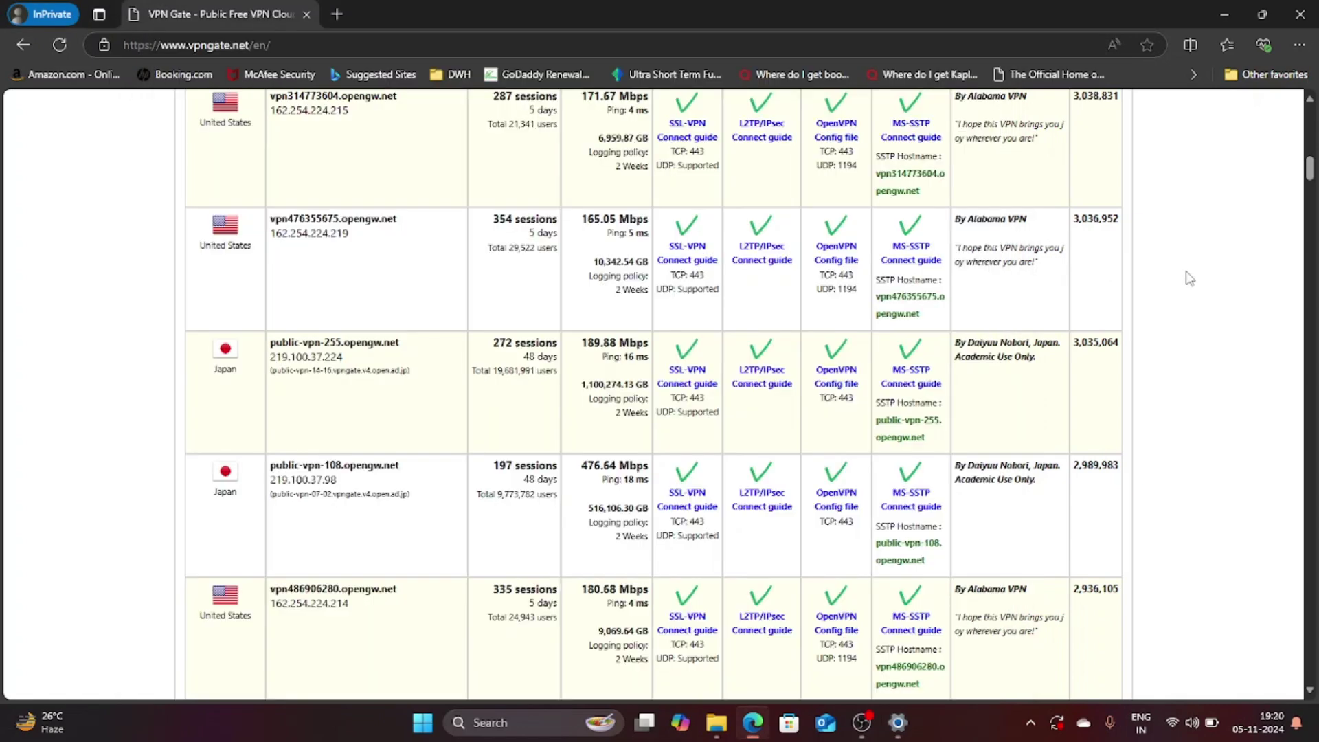
scroll(971, 264, "up", 1)
scroll(971, 264, "up", 3)
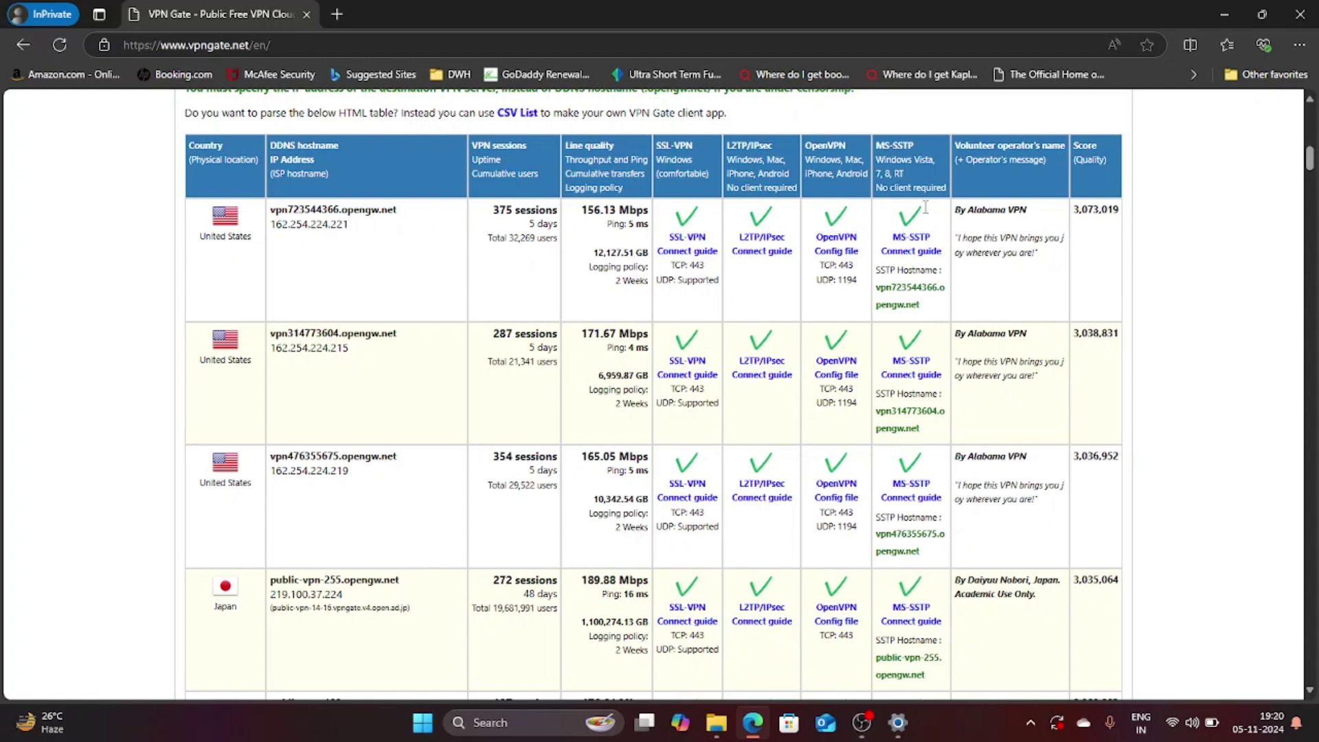
scroll(918, 338, "down", 2)
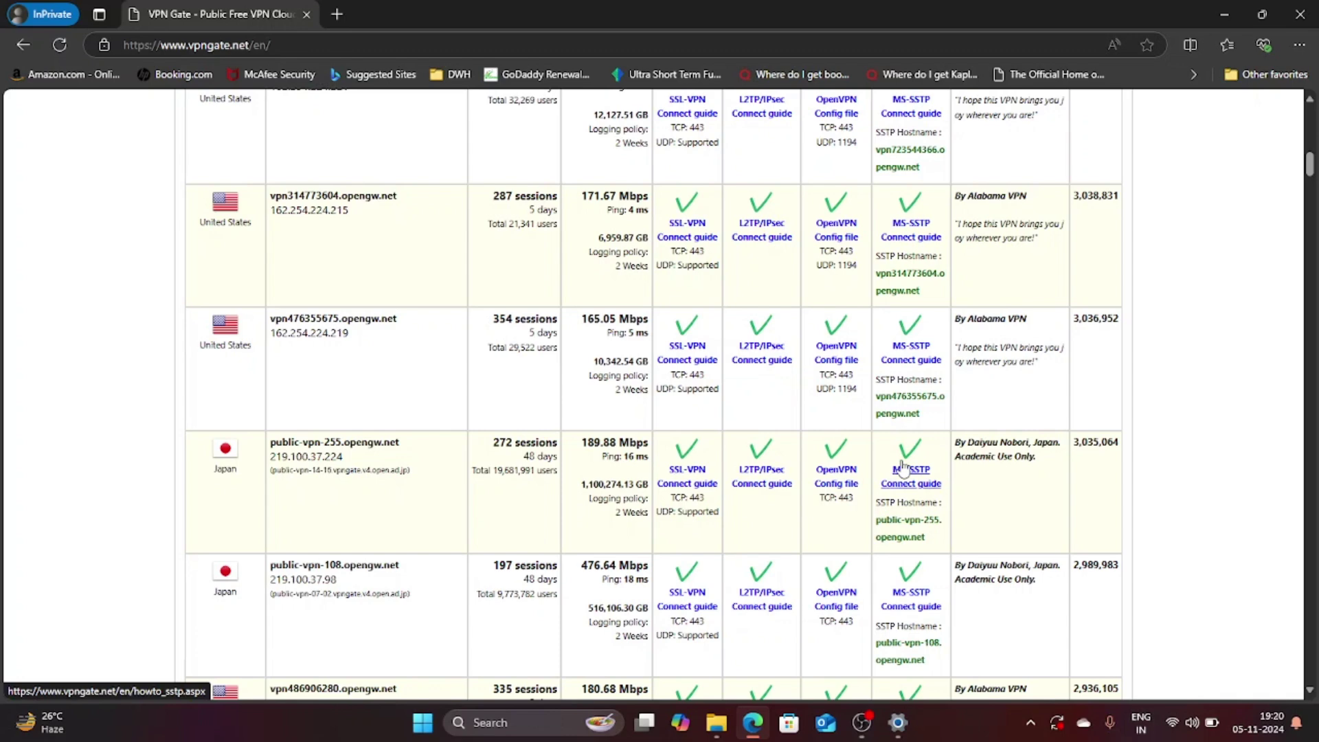
right_click(898, 723)
left_click(834, 625)
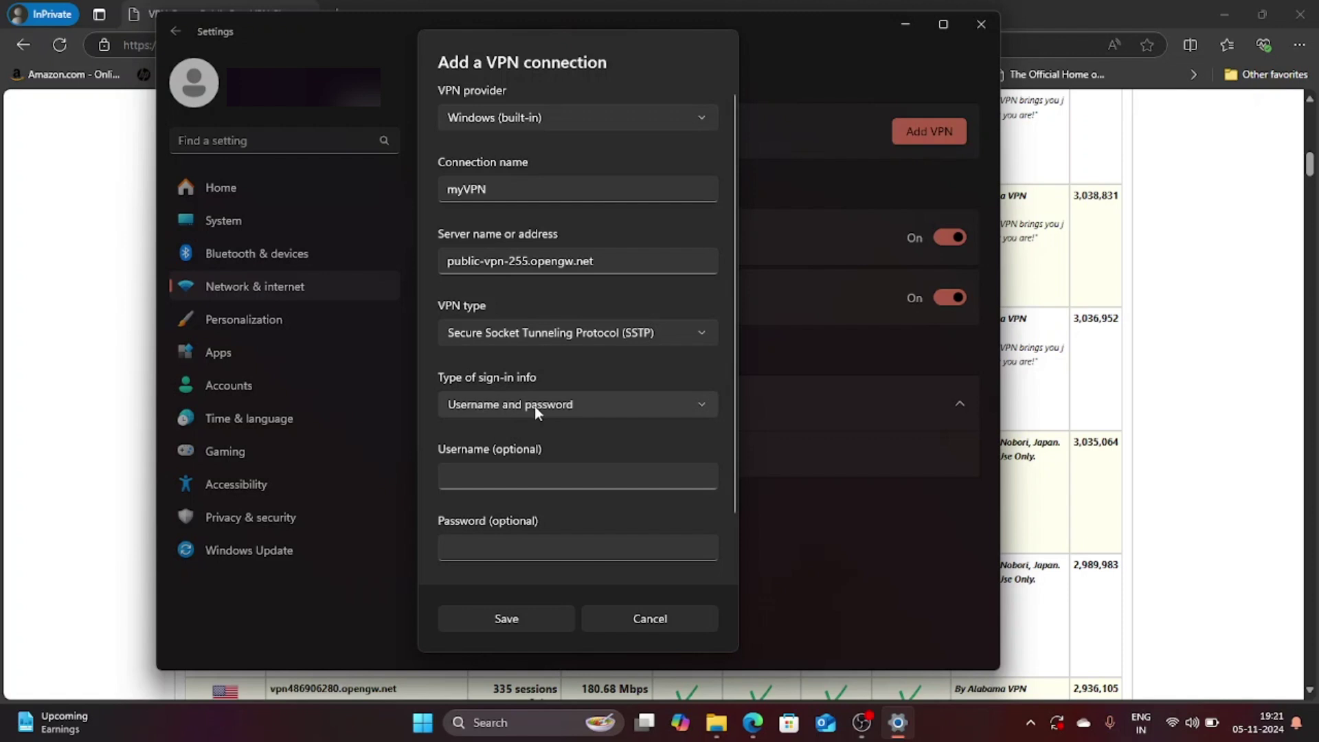
scroll(535, 406, "down", 1)
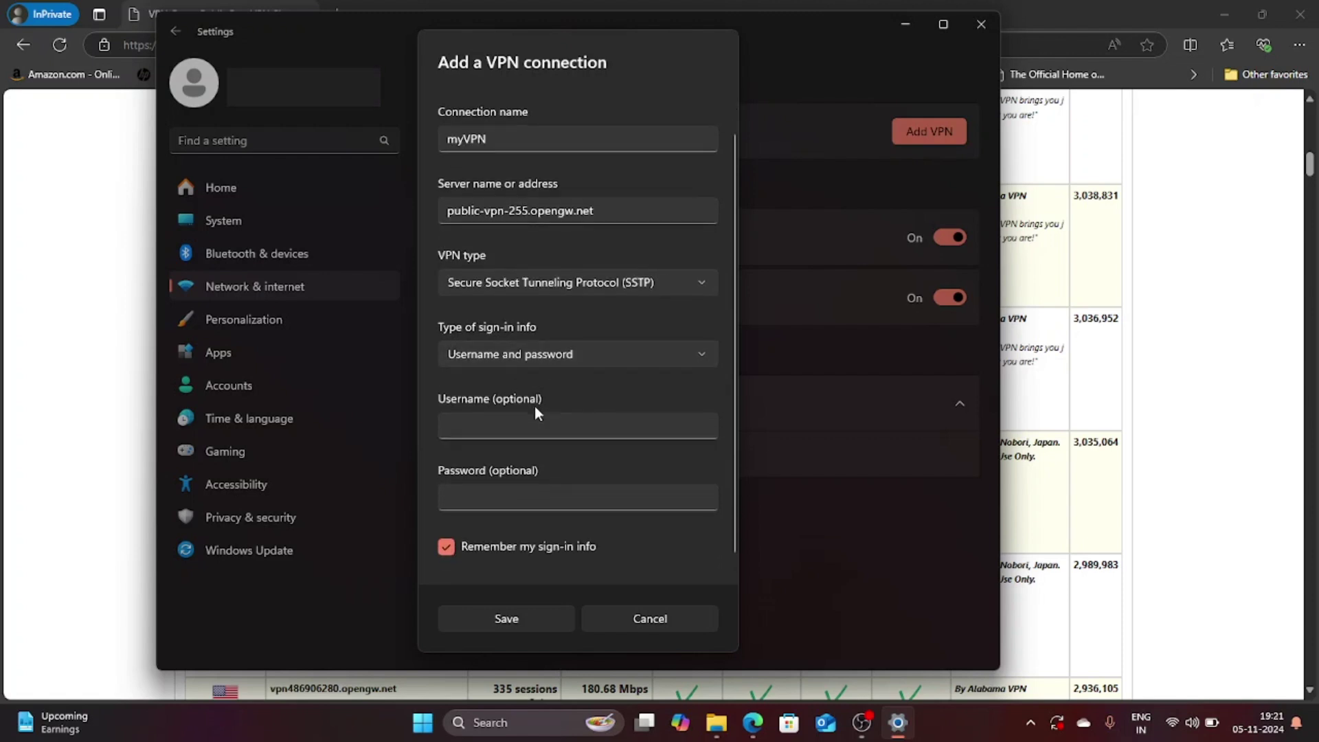
right_click(520, 418)
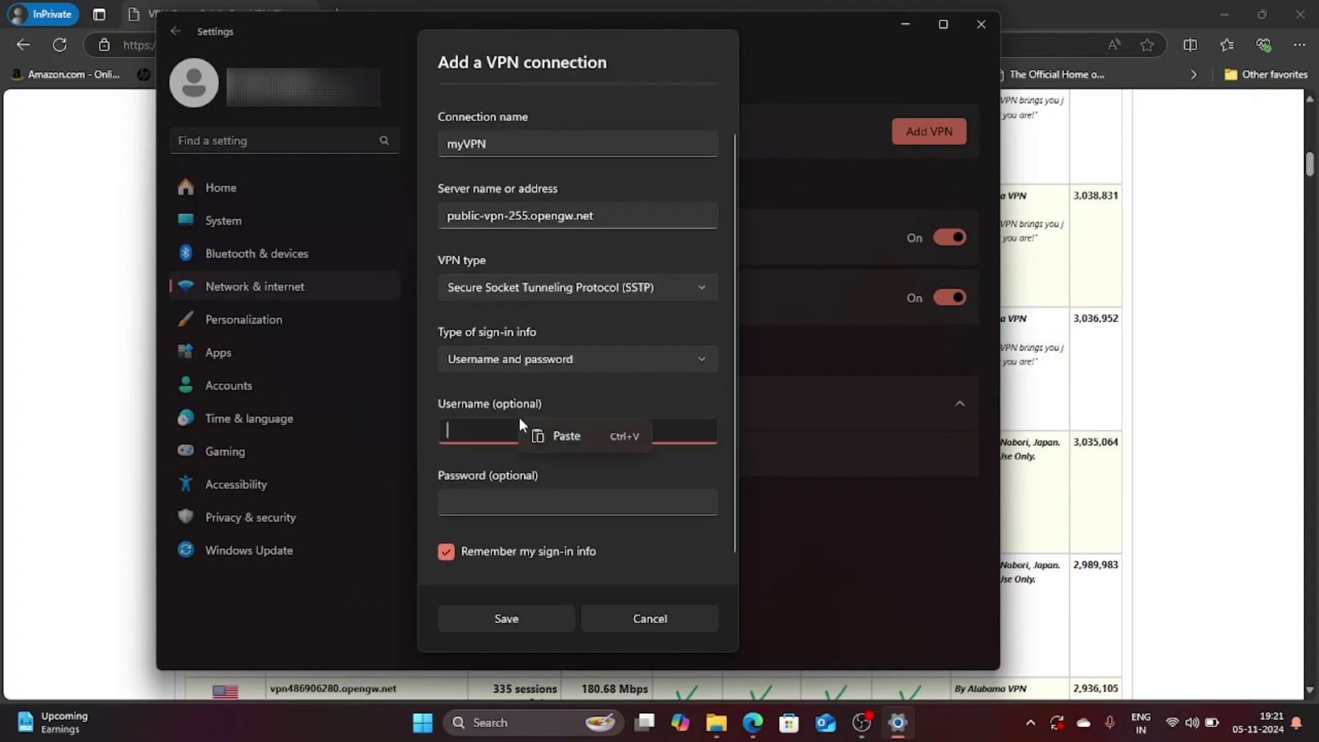
Look up VPN Gate's shared credentials and enter username vpn and its shared password
left_click(1168, 268)
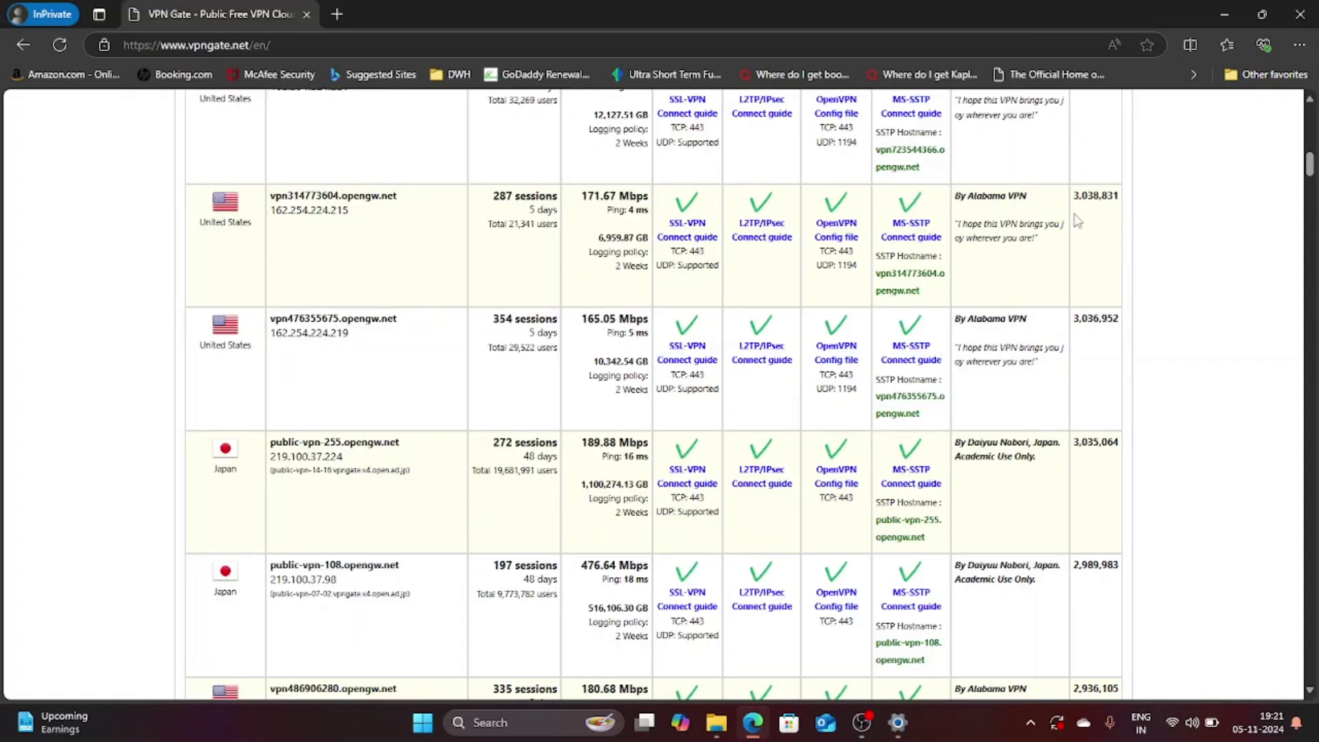
scroll(1075, 217, "up", 3)
scroll(1075, 217, "up", 3)
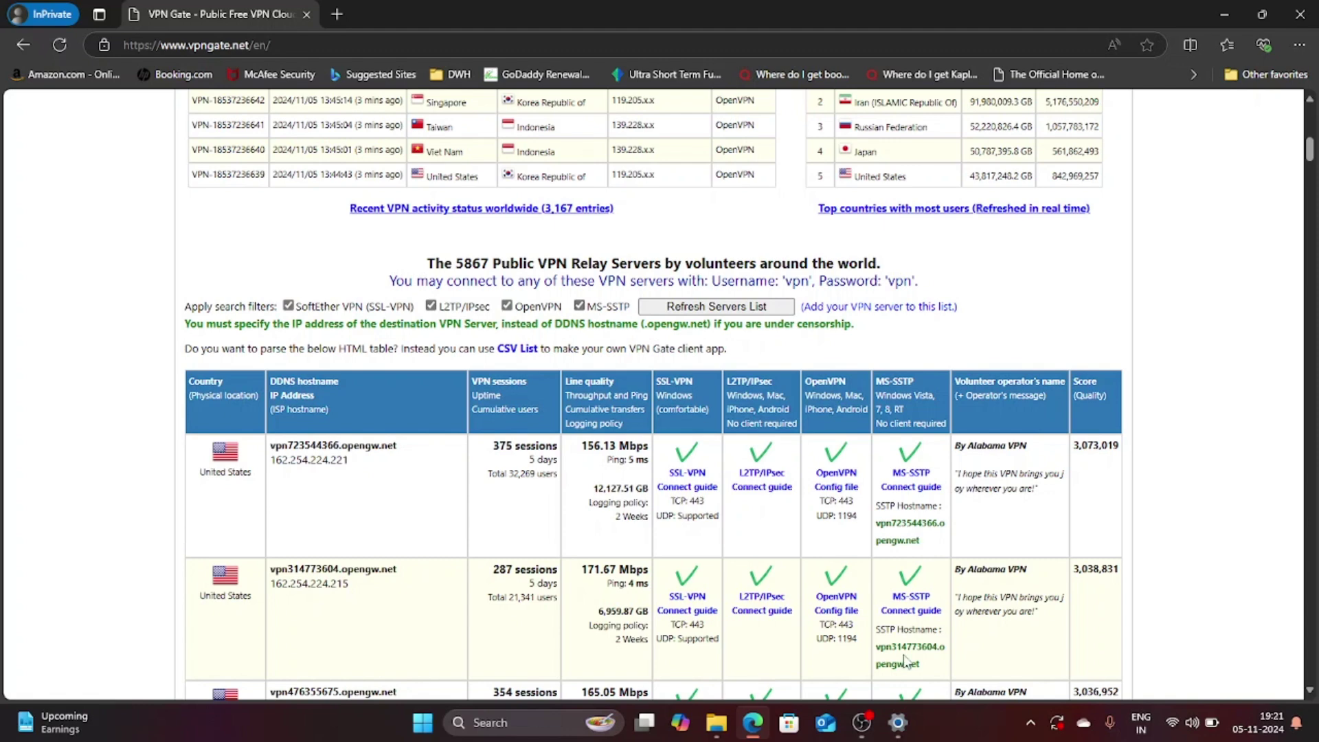
left_click(901, 728)
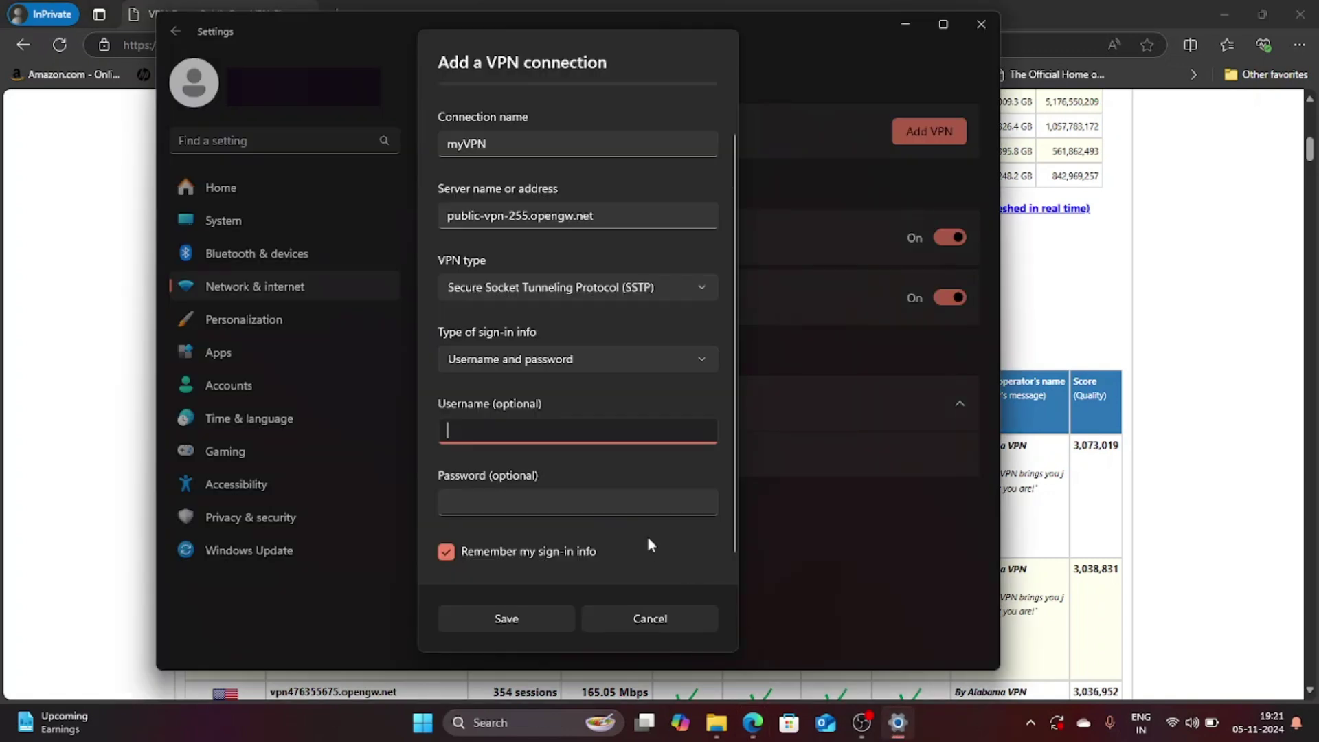
type("vpn")
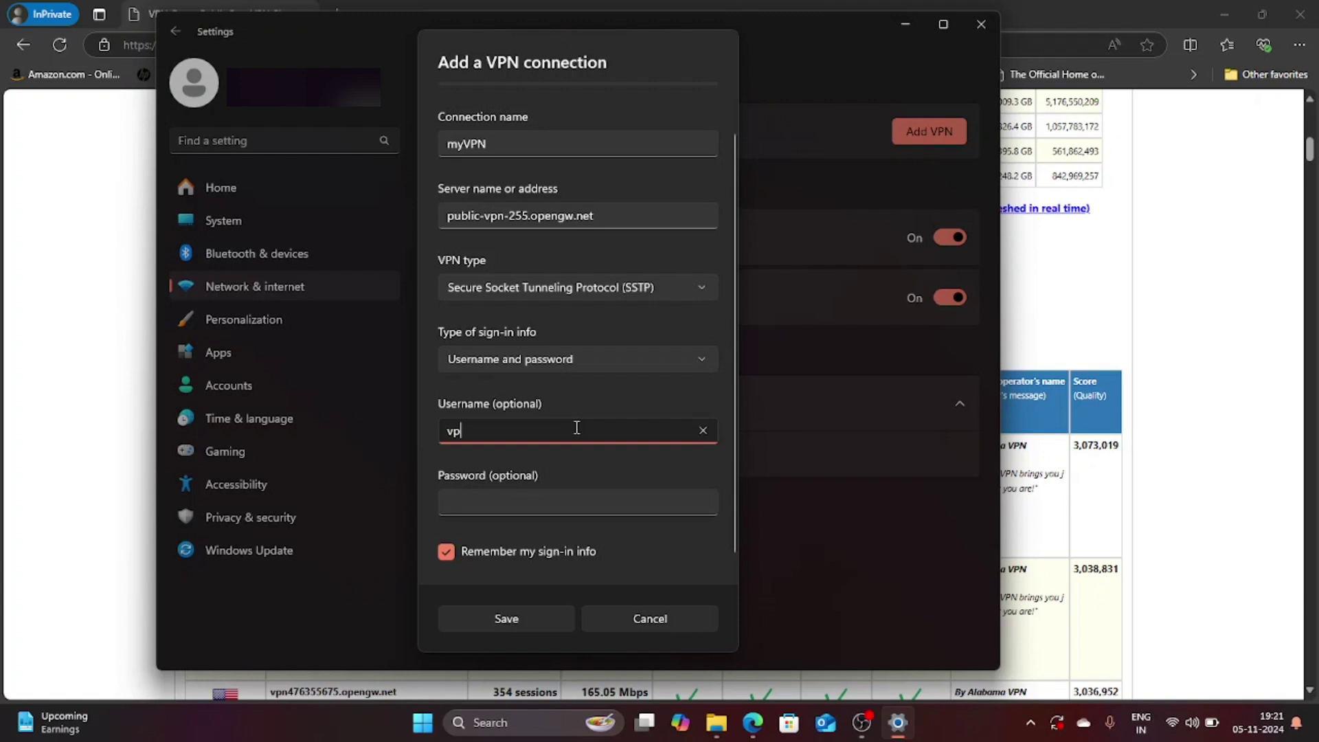
left_click(516, 495)
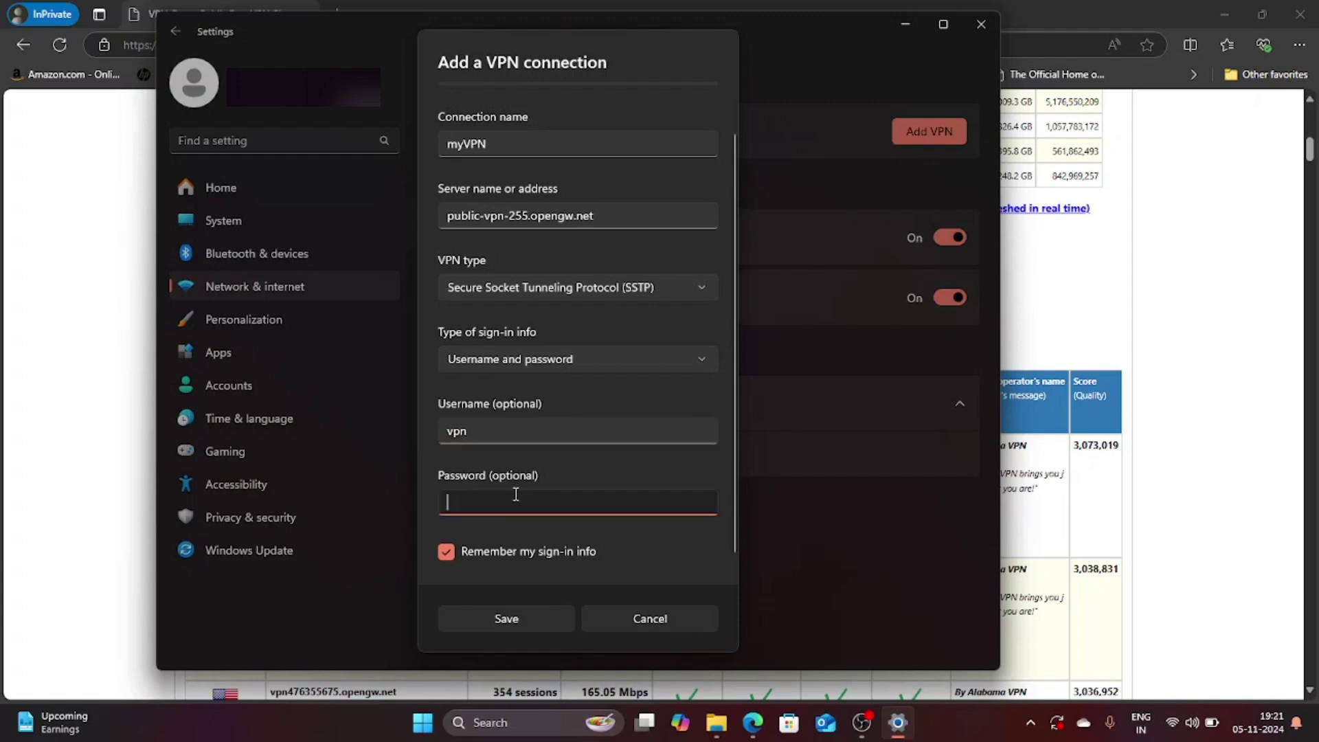
type("vpn")
Save myVPN, expand its entry, and connect it to the Japan VPN Gate server
left_click(525, 615)
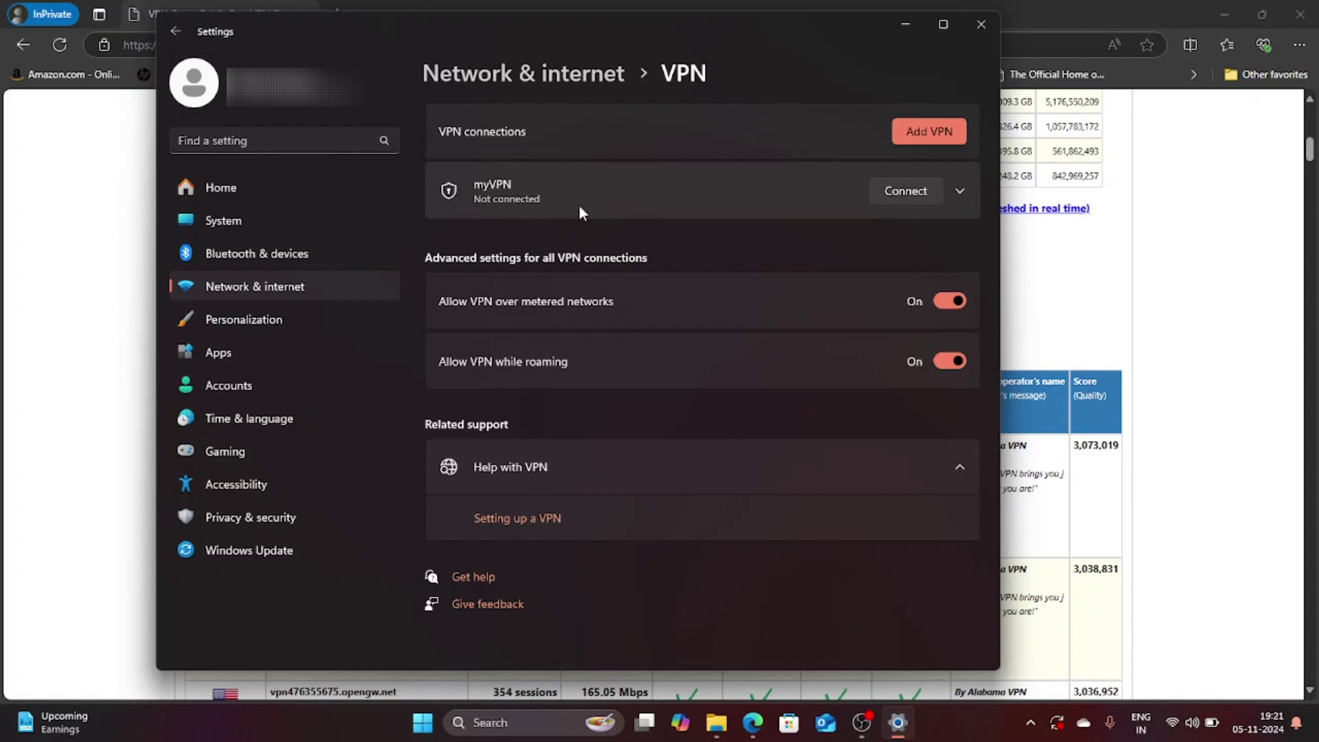
left_click(960, 192)
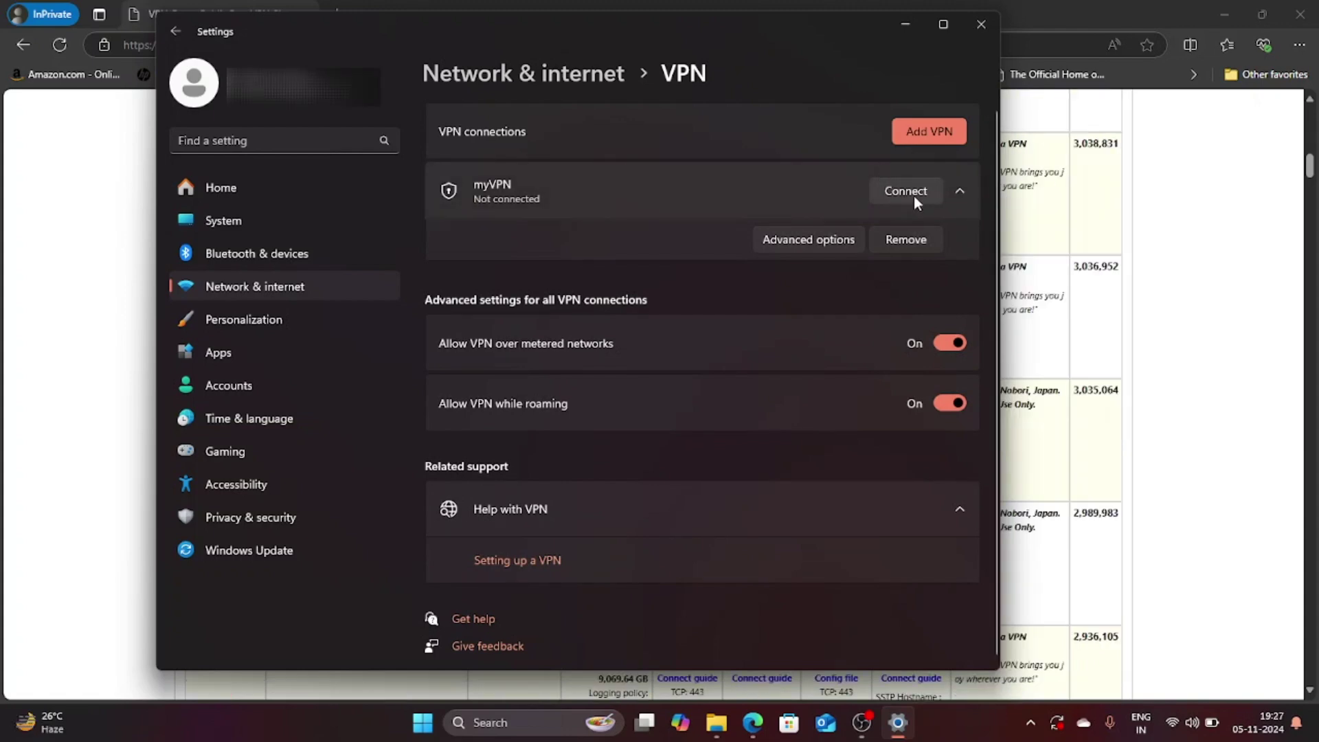
left_click(914, 195)
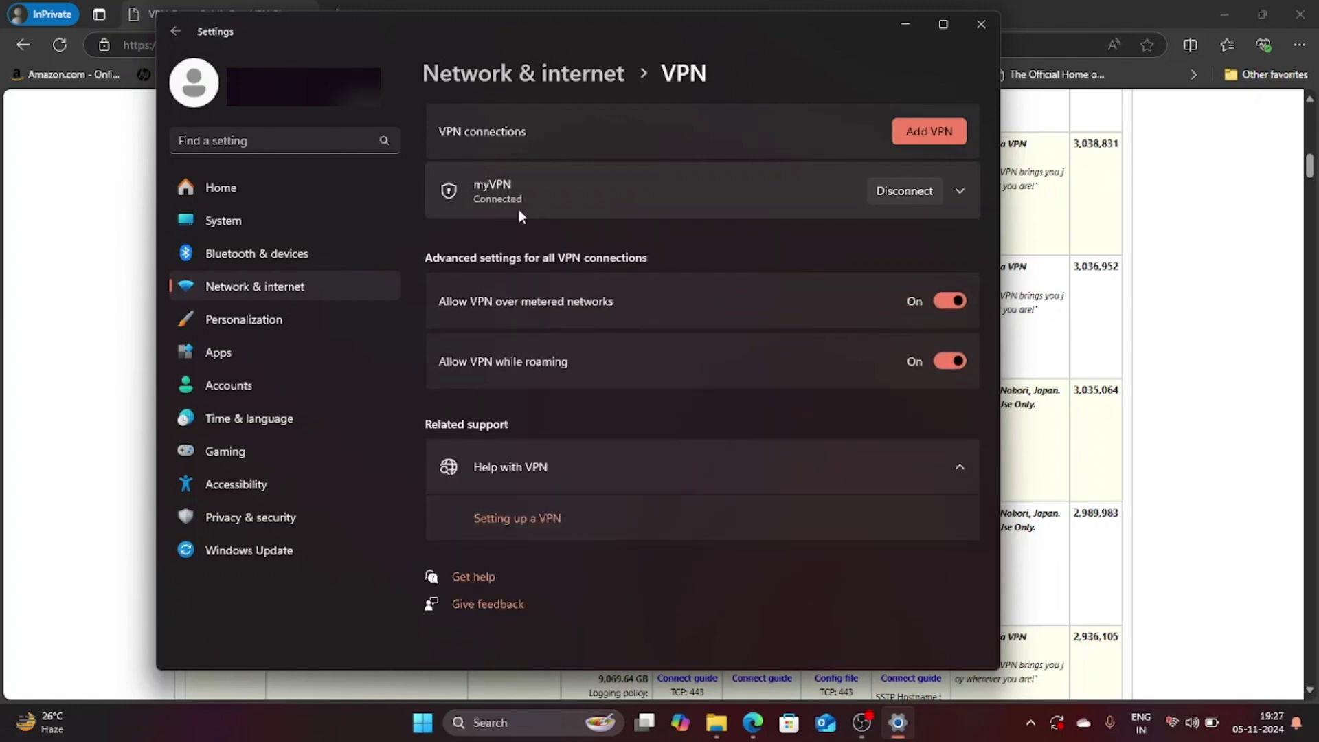
left_click(1138, 366)
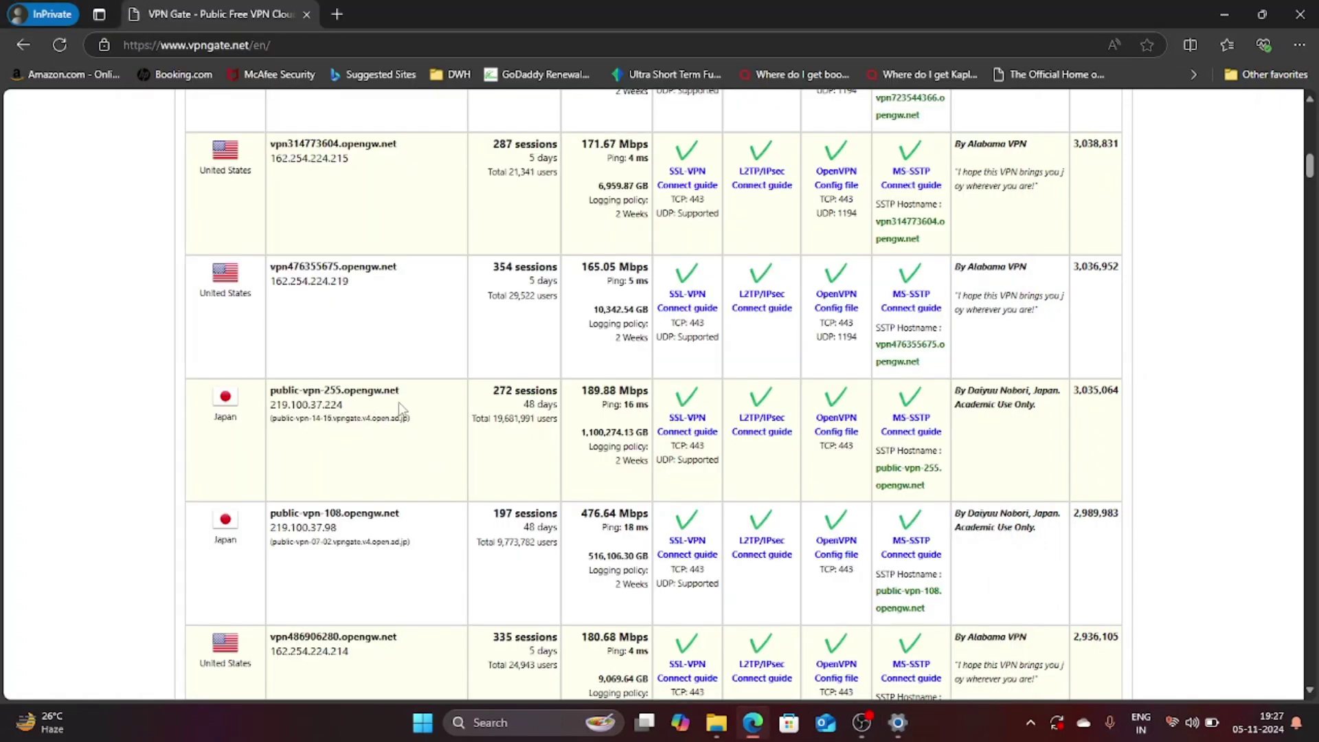
key("alt+Tab")
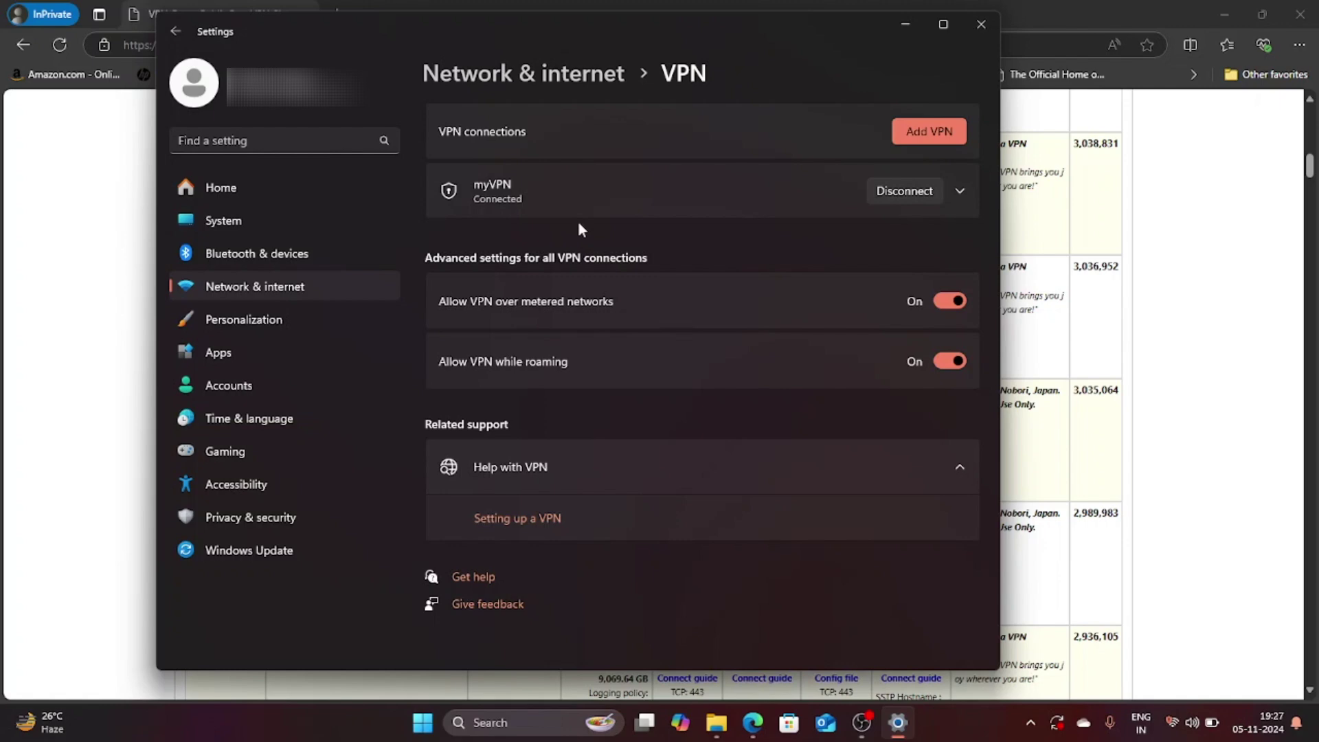